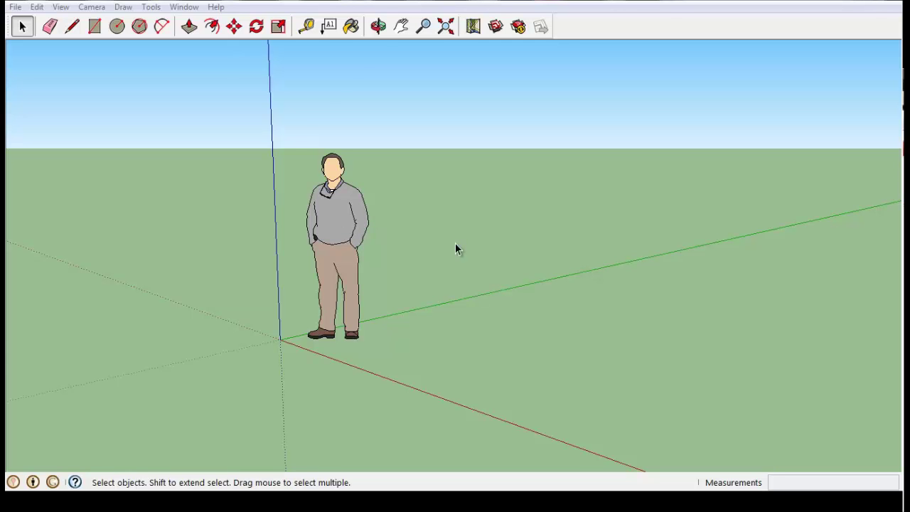
Orbit the camera around the standing figure in several passes, ending with a raised horizon
{"action": "middle_click_drag", "start_coordinate": [455, 245], "coordinate": [443, 249]}
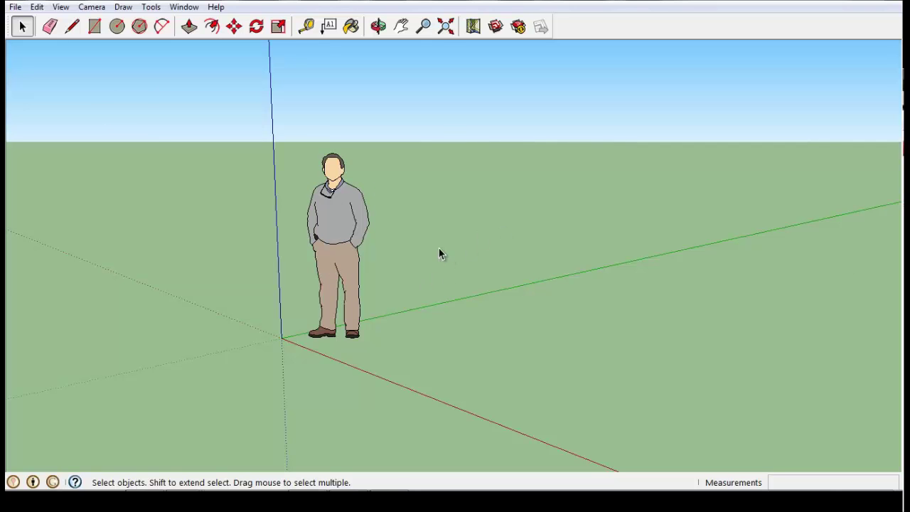
{"action": "mouse_move", "coordinate": [455, 261]}
{"action": "middle_mouse_down"}
{"action": "mouse_move", "coordinate": [299, 261]}
{"action": "mouse_move", "coordinate": [640, 287]}
{"action": "mouse_move", "coordinate": [138, 285]}
{"action": "mouse_move", "coordinate": [254, 264]}
{"action": "middle_mouse_up"}
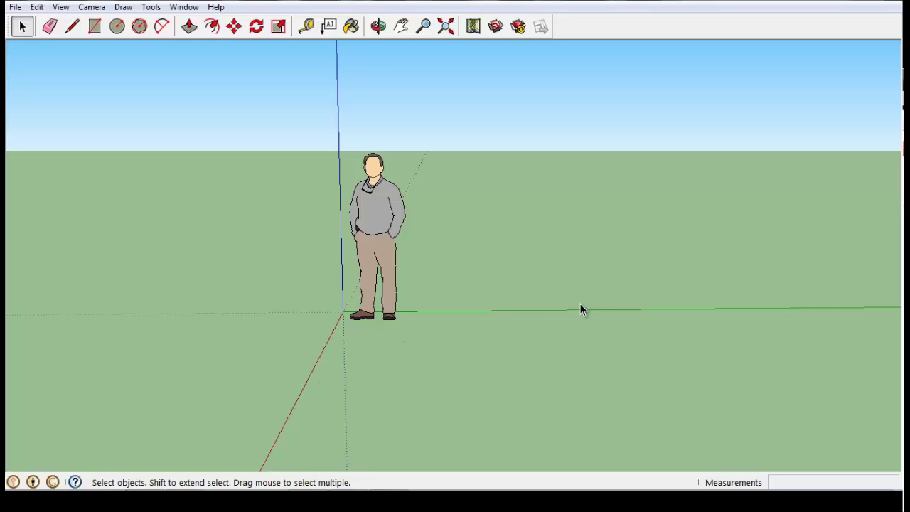
{"action": "mouse_move", "coordinate": [315, 202]}
{"action": "middle_mouse_down"}
{"action": "mouse_move", "coordinate": [367, 362]}
{"action": "mouse_move", "coordinate": [224, 326]}
{"action": "mouse_move", "coordinate": [496, 339]}
{"action": "mouse_move", "coordinate": [217, 347]}
{"action": "mouse_move", "coordinate": [314, 335]}
{"action": "mouse_move", "coordinate": [406, 345]}
{"action": "mouse_move", "coordinate": [416, 360]}
{"action": "mouse_move", "coordinate": [497, 228]}
{"action": "middle_mouse_up"}
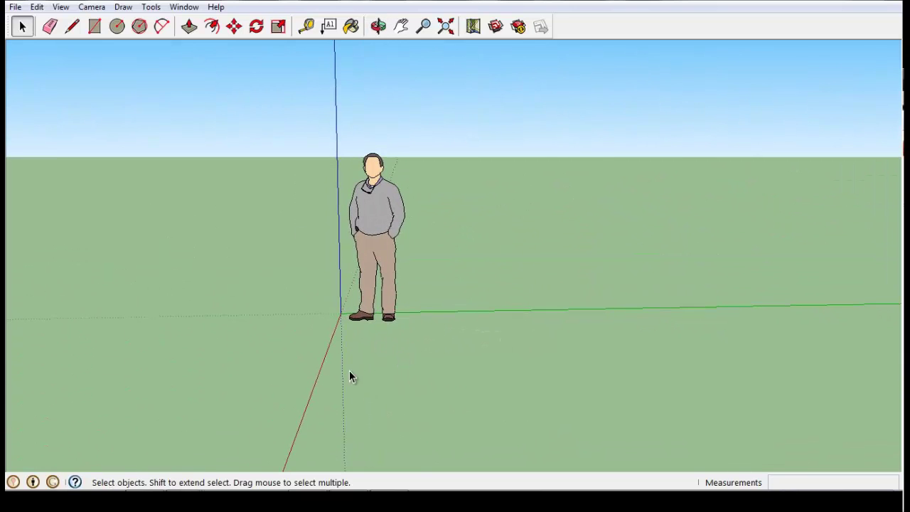
{"action": "mouse_move", "coordinate": [424, 350]}
{"action": "middle_mouse_down"}
{"action": "mouse_move", "coordinate": [398, 320]}
{"action": "mouse_move", "coordinate": [736, 348]}
{"action": "mouse_move", "coordinate": [400, 356]}
{"action": "mouse_move", "coordinate": [524, 353]}
{"action": "mouse_move", "coordinate": [344, 368]}
{"action": "mouse_move", "coordinate": [846, 362]}
{"action": "mouse_move", "coordinate": [554, 363]}
{"action": "mouse_move", "coordinate": [670, 357]}
{"action": "mouse_move", "coordinate": [549, 386]}
{"action": "middle_mouse_up"}
{"action": "mouse_move", "coordinate": [439, 355]}
{"action": "middle_mouse_down"}
{"action": "mouse_move", "coordinate": [636, 355]}
{"action": "mouse_move", "coordinate": [418, 370]}
{"action": "mouse_move", "coordinate": [211, 330]}
{"action": "mouse_move", "coordinate": [460, 364]}
{"action": "mouse_move", "coordinate": [183, 339]}
{"action": "mouse_move", "coordinate": [467, 429]}
{"action": "mouse_move", "coordinate": [228, 361]}
{"action": "mouse_move", "coordinate": [251, 256]}
{"action": "mouse_move", "coordinate": [270, 367]}
{"action": "mouse_move", "coordinate": [540, 453]}
{"action": "mouse_move", "coordinate": [422, 378]}
{"action": "mouse_move", "coordinate": [646, 380]}
{"action": "mouse_move", "coordinate": [334, 400]}
{"action": "mouse_move", "coordinate": [477, 394]}
{"action": "mouse_move", "coordinate": [339, 365]}
{"action": "mouse_move", "coordinate": [391, 368]}
{"action": "middle_mouse_up"}
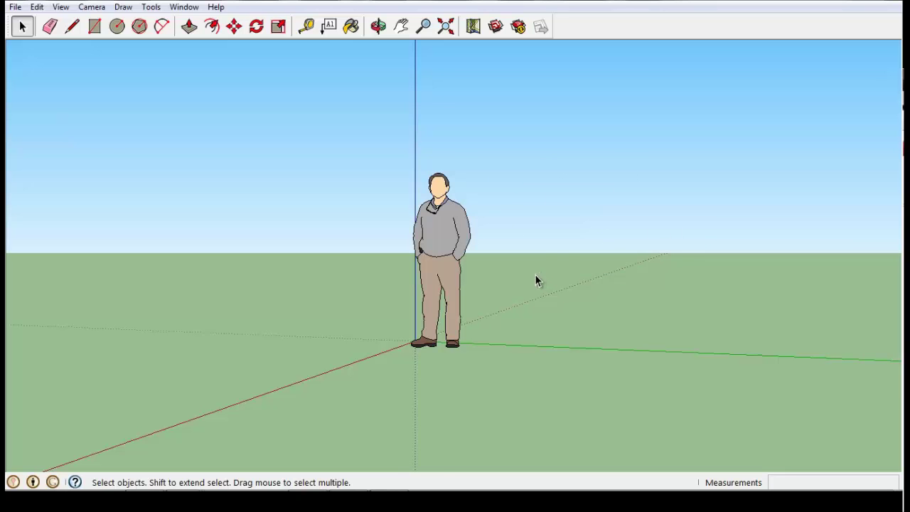
Zoom in and out on the figure with the scroll wheel
{"action": "scroll", "coordinate": [535, 276], "scroll_direction": "down", "scroll_amount": 2}
{"action": "scroll", "coordinate": [533, 277], "scroll_direction": "down", "scroll_amount": 1}
{"action": "scroll", "coordinate": [533, 276], "scroll_direction": "up", "scroll_amount": 1}
{"action": "scroll", "coordinate": [534, 276], "scroll_direction": "up", "scroll_amount": 3}
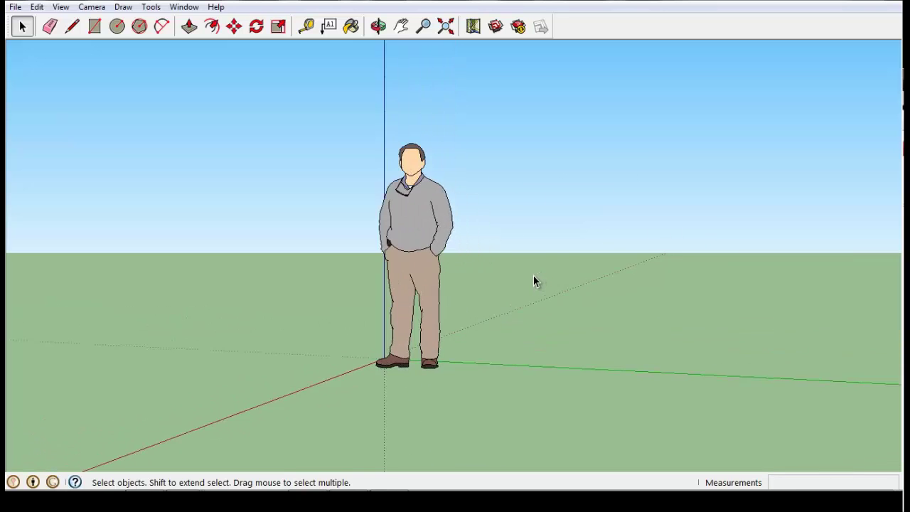
{"action": "scroll", "coordinate": [533, 279], "scroll_direction": "up", "scroll_amount": 1}
{"action": "scroll", "coordinate": [533, 280], "scroll_direction": "up", "scroll_amount": 2}
{"action": "scroll", "coordinate": [533, 279], "scroll_direction": "down", "scroll_amount": 2}
{"action": "scroll", "coordinate": [532, 282], "scroll_direction": "down", "scroll_amount": 2}
{"action": "scroll", "coordinate": [532, 279], "scroll_direction": "down", "scroll_amount": 1}
{"action": "scroll", "coordinate": [532, 278], "scroll_direction": "down", "scroll_amount": 1}
{"action": "scroll", "coordinate": [531, 279], "scroll_direction": "up", "scroll_amount": 2}
{"action": "scroll", "coordinate": [531, 278], "scroll_direction": "up", "scroll_amount": 2}
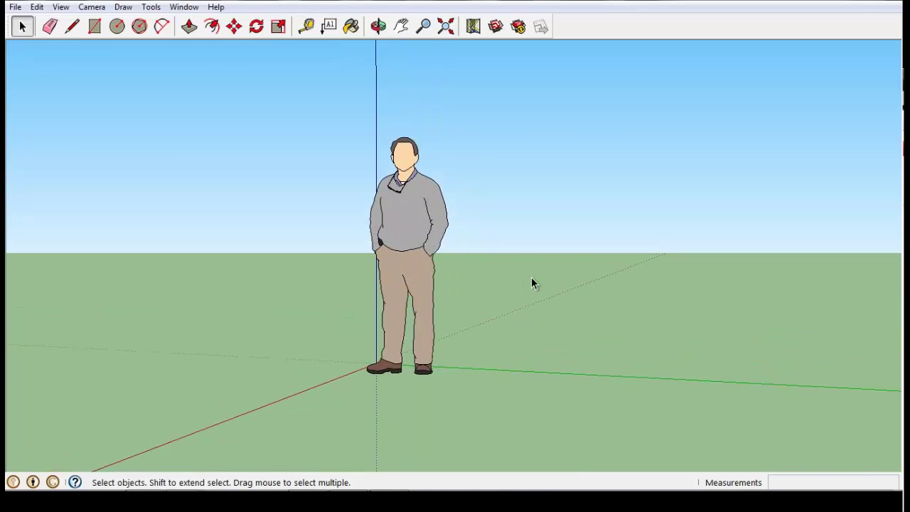
{"action": "scroll", "coordinate": [533, 282], "scroll_direction": "down", "scroll_amount": 1}
Orbit to tilt the axes and pan so the figure shifts right
{"action": "key", "text": "o"}
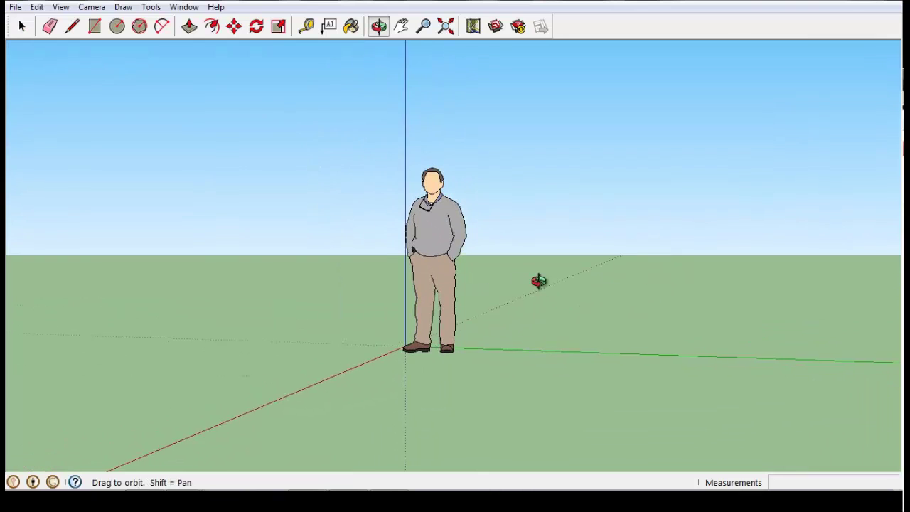
{"action": "left_click_drag", "start_coordinate": [539, 281], "coordinate": [459, 305]}
{"action": "key", "text": "space"}
{"action": "middle_click_drag", "start_coordinate": [480, 278], "coordinate": [509, 265], "text": "shift"}
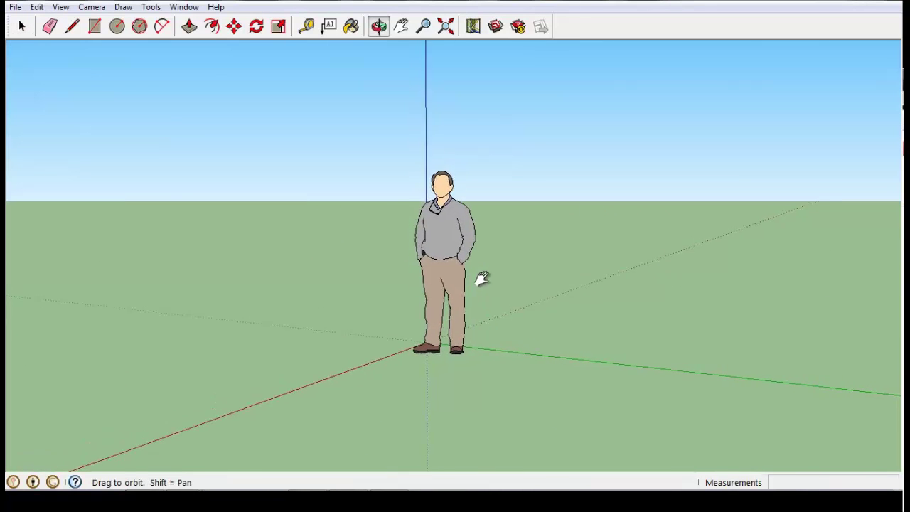
{"action": "mouse_move", "coordinate": [509, 264]}
{"action": "left_mouse_down"}
{"action": "mouse_move", "coordinate": [591, 291]}
{"action": "mouse_move", "coordinate": [562, 263]}
{"action": "mouse_move", "coordinate": [528, 298]}
{"action": "mouse_move", "coordinate": [432, 284]}
{"action": "mouse_move", "coordinate": [514, 301]}
{"action": "mouse_move", "coordinate": [488, 315]}
{"action": "mouse_move", "coordinate": [179, 291]}
{"action": "mouse_move", "coordinate": [597, 293]}
{"action": "mouse_move", "coordinate": [639, 320]}
{"action": "mouse_move", "coordinate": [593, 348]}
{"action": "mouse_move", "coordinate": [660, 345]}
{"action": "mouse_move", "coordinate": [474, 365]}
{"action": "mouse_move", "coordinate": [562, 371]}
{"action": "left_mouse_up"}
{"action": "key", "text": "space"}
Zoom in and orbit twice more, lowering the horizon to centre the figure
{"action": "scroll", "coordinate": [652, 353], "scroll_direction": "up", "scroll_amount": 2}
{"action": "key", "text": "o"}
{"action": "mouse_move", "coordinate": [562, 371]}
{"action": "middle_mouse_down"}
{"action": "mouse_move", "coordinate": [687, 383]}
{"action": "mouse_move", "coordinate": [682, 363]}
{"action": "mouse_move", "coordinate": [553, 315]}
{"action": "mouse_move", "coordinate": [564, 305]}
{"action": "middle_mouse_up"}
{"action": "mouse_move", "coordinate": [524, 278]}
{"action": "middle_mouse_down"}
{"action": "mouse_move", "coordinate": [516, 287]}
{"action": "mouse_move", "coordinate": [396, 299]}
{"action": "mouse_move", "coordinate": [450, 299]}
{"action": "mouse_move", "coordinate": [432, 317]}
{"action": "mouse_move", "coordinate": [305, 264]}
{"action": "mouse_move", "coordinate": [540, 301]}
{"action": "mouse_move", "coordinate": [423, 314]}
{"action": "mouse_move", "coordinate": [436, 301]}
{"action": "middle_mouse_up"}
{"action": "scroll", "coordinate": [520, 294], "scroll_direction": "down", "scroll_amount": 3}
{"action": "scroll", "coordinate": [521, 293], "scroll_direction": "up", "scroll_amount": 3}
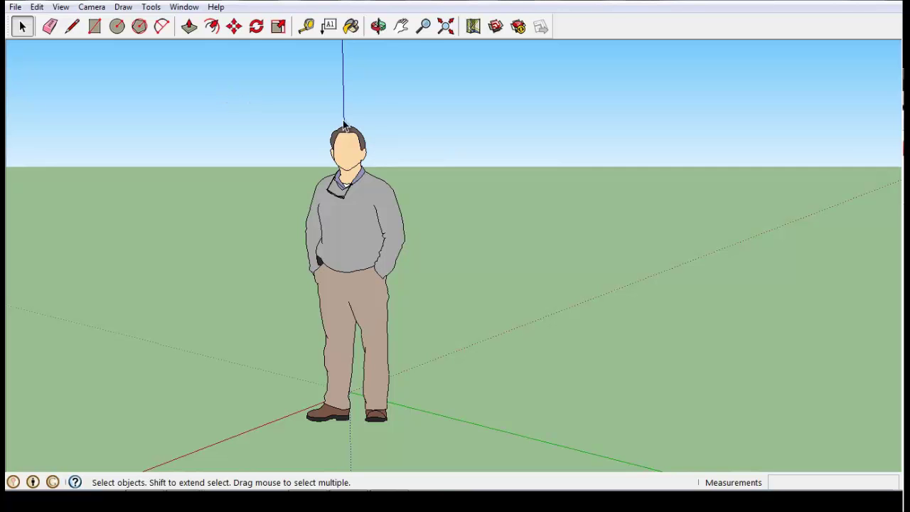
Orbit and pan with the toolbar tools, then Zoom Extents so the figure fills the view
{"action": "left_click", "coordinate": [381, 29]}
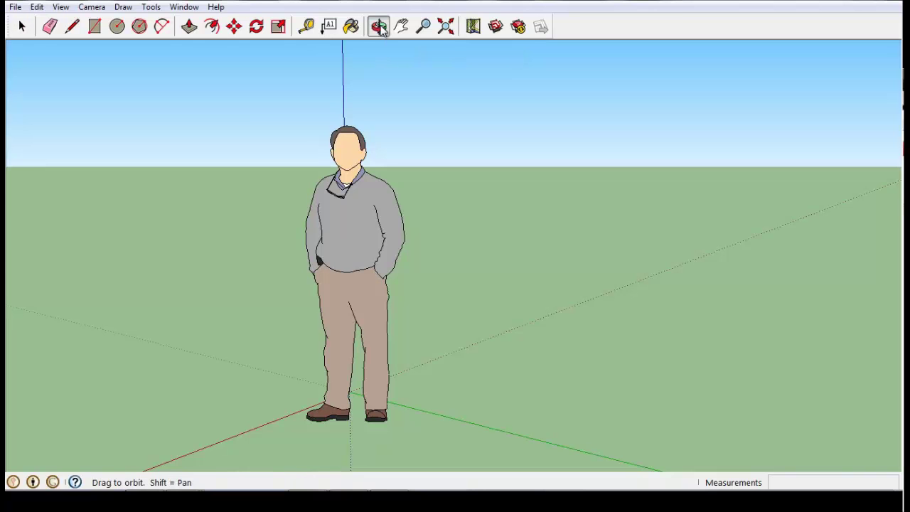
{"action": "mouse_move", "coordinate": [475, 199]}
{"action": "left_mouse_down"}
{"action": "mouse_move", "coordinate": [356, 220]}
{"action": "mouse_move", "coordinate": [112, 152]}
{"action": "mouse_move", "coordinate": [583, 248]}
{"action": "mouse_move", "coordinate": [792, 249]}
{"action": "mouse_move", "coordinate": [460, 236]}
{"action": "left_mouse_up"}
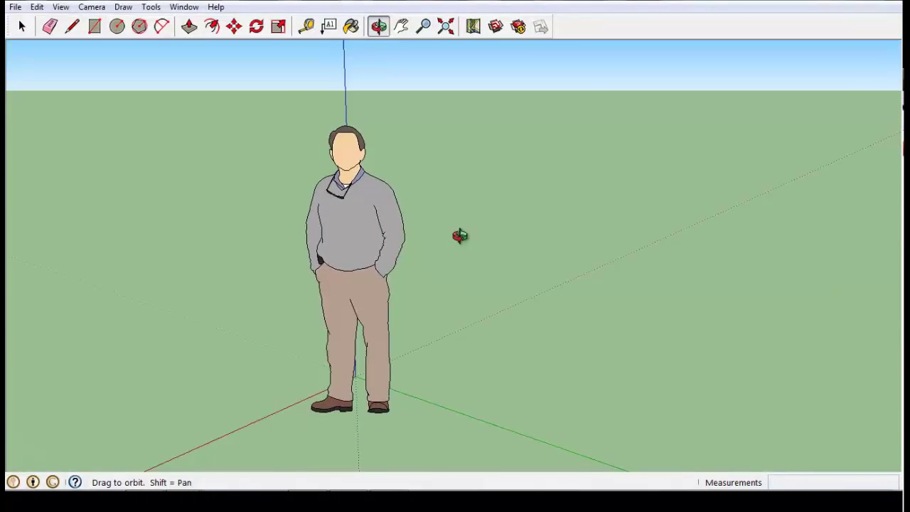
{"action": "left_click", "coordinate": [401, 26]}
{"action": "mouse_move", "coordinate": [398, 138]}
{"action": "left_mouse_down"}
{"action": "mouse_move", "coordinate": [418, 164]}
{"action": "mouse_move", "coordinate": [415, 135]}
{"action": "mouse_move", "coordinate": [445, 176]}
{"action": "mouse_move", "coordinate": [449, 142]}
{"action": "mouse_move", "coordinate": [469, 242]}
{"action": "mouse_move", "coordinate": [488, 121]}
{"action": "mouse_move", "coordinate": [477, 130]}
{"action": "left_mouse_up"}
{"action": "left_click", "coordinate": [423, 27]}
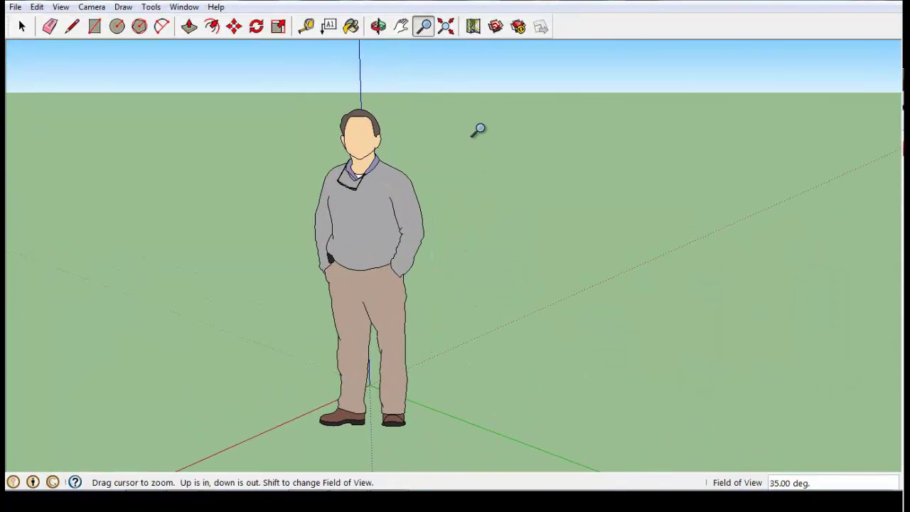
{"action": "left_click", "coordinate": [447, 30]}
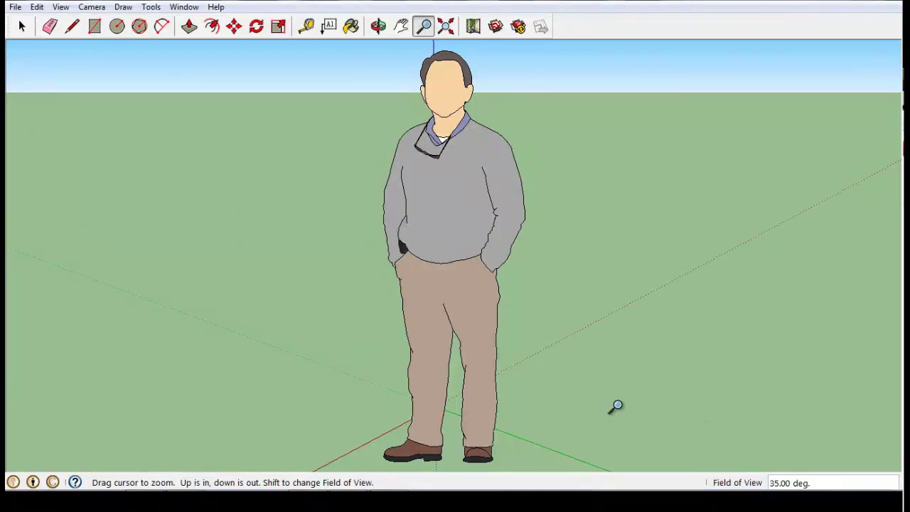
Bring up the canvas right-click camera menu and dismiss it without choosing anything
{"action": "right_click", "coordinate": [288, 234]}
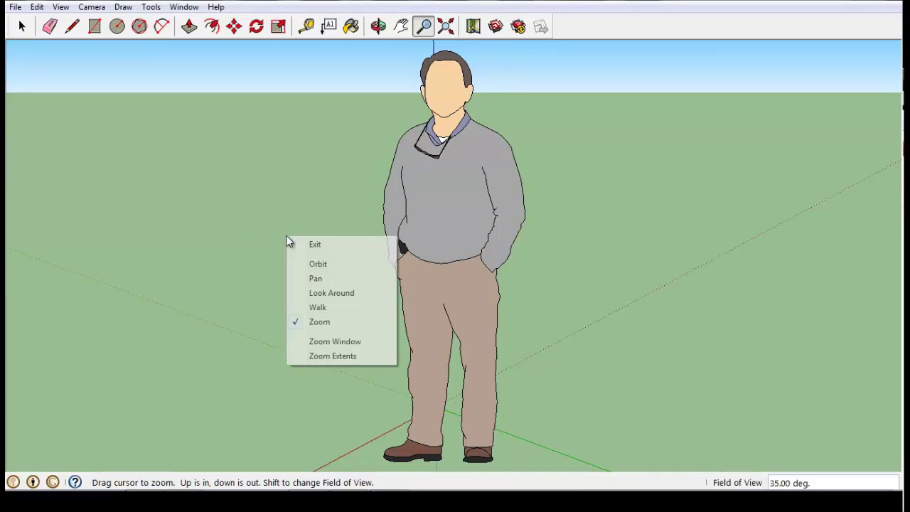
{"action": "left_click", "coordinate": [278, 212]}
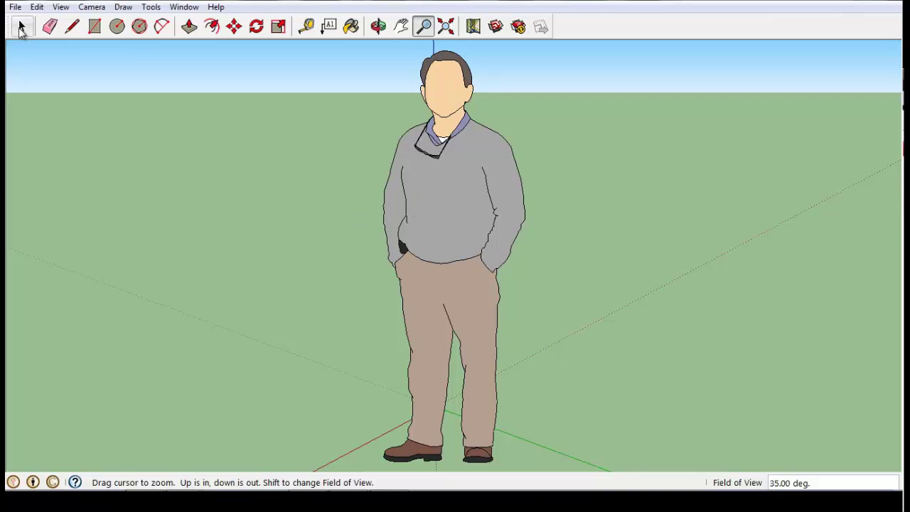
Select the person figure and delete it
{"action": "left_click", "coordinate": [21, 28]}
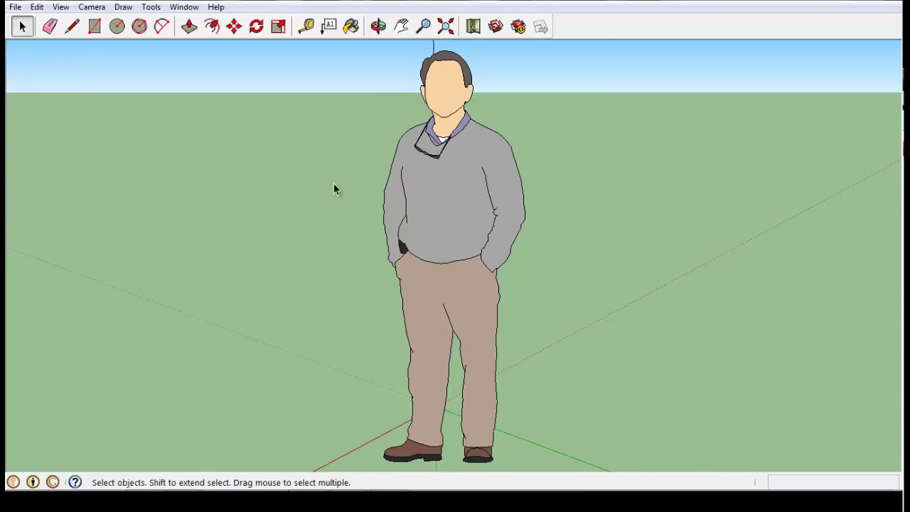
{"action": "left_click", "coordinate": [476, 167]}
{"action": "left_click", "coordinate": [703, 198]}
{"action": "left_click", "coordinate": [461, 179]}
{"action": "scroll", "coordinate": [459, 177], "scroll_direction": "down", "scroll_amount": 2}
{"action": "scroll", "coordinate": [453, 188], "scroll_direction": "down", "scroll_amount": 1}
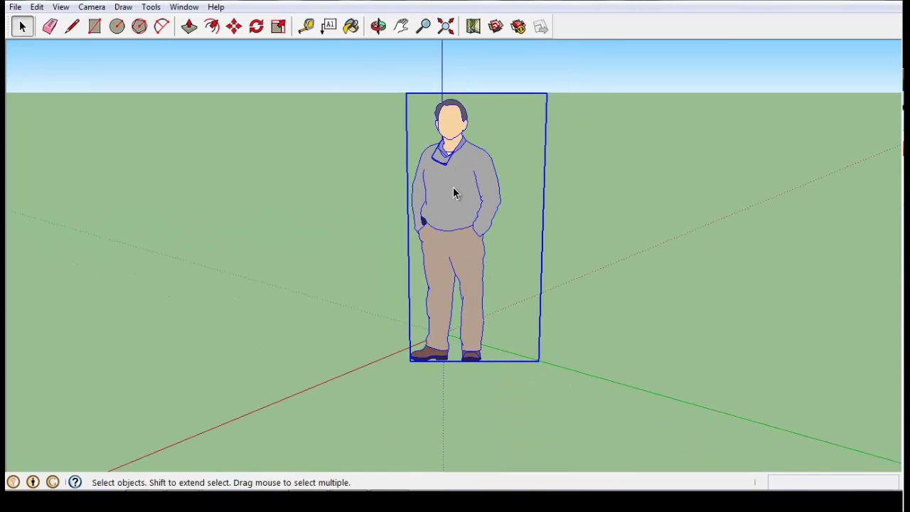
{"action": "key", "text": "Delete"}
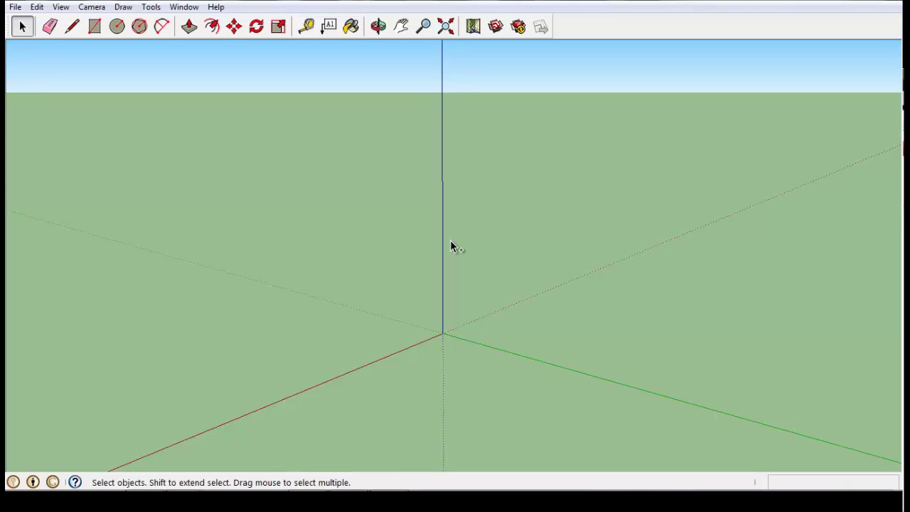
Undo the deletion to restore the figure, reselect it and orbit around it
{"action": "key", "text": "ctrl+z"}
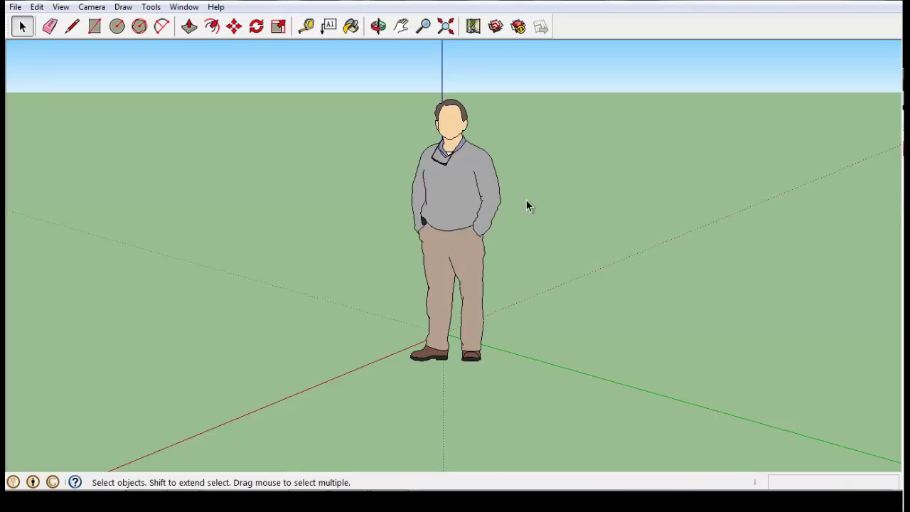
{"action": "left_click", "coordinate": [462, 224]}
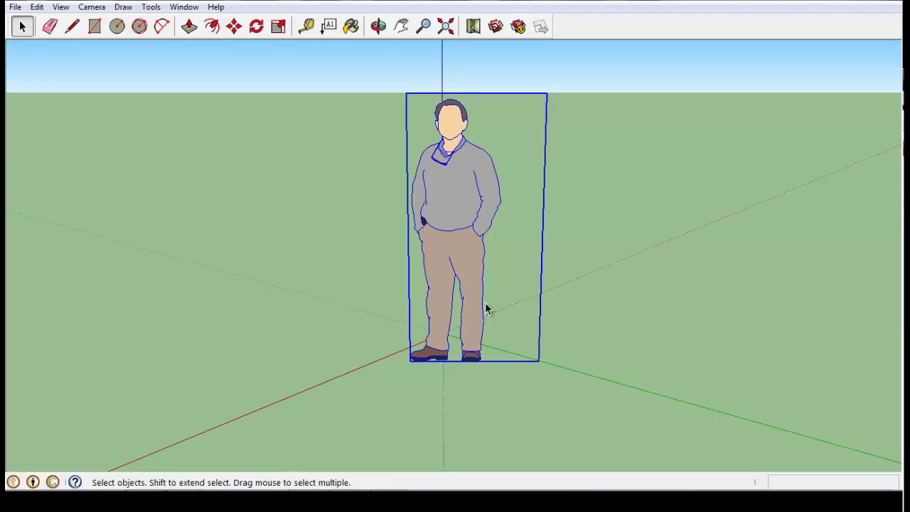
{"action": "key", "text": "o"}
{"action": "mouse_move", "coordinate": [349, 300]}
{"action": "left_mouse_down"}
{"action": "mouse_move", "coordinate": [454, 310]}
{"action": "mouse_move", "coordinate": [396, 308]}
{"action": "left_mouse_up"}
{"action": "key", "text": "space"}
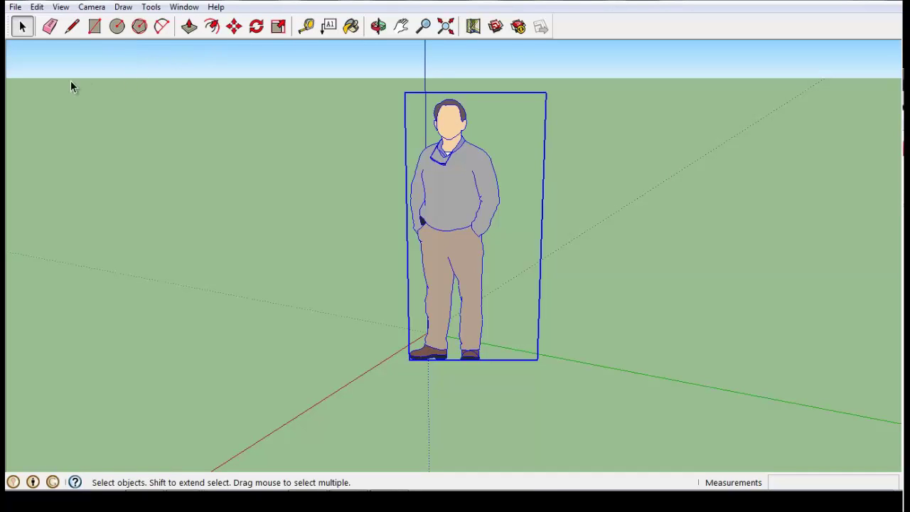
Choose File > New, cancel the save-changes prompt to keep the scene, and reopen File
{"action": "left_click", "coordinate": [14, 7]}
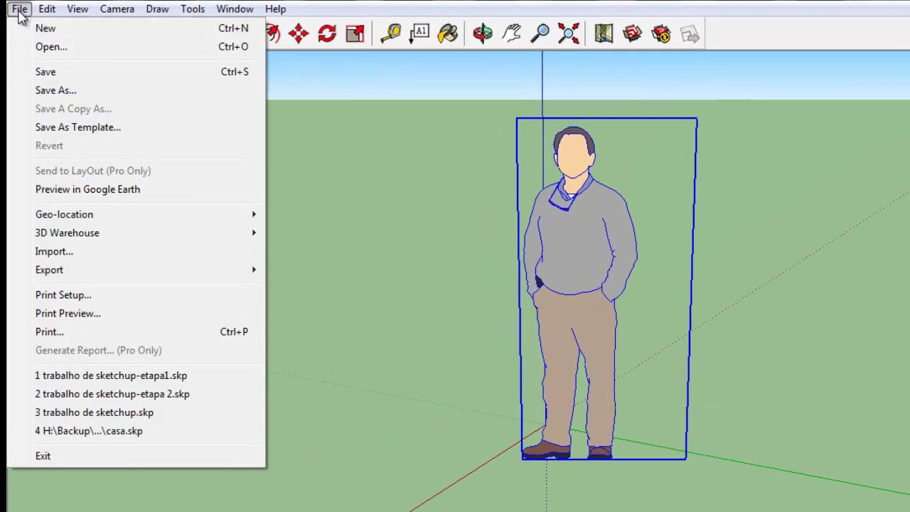
{"action": "left_click", "coordinate": [71, 30]}
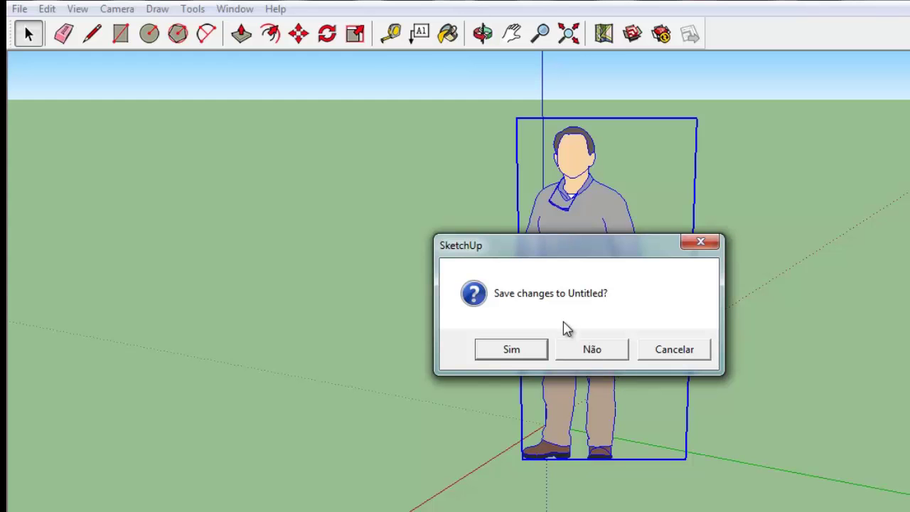
{"action": "left_click", "coordinate": [643, 349]}
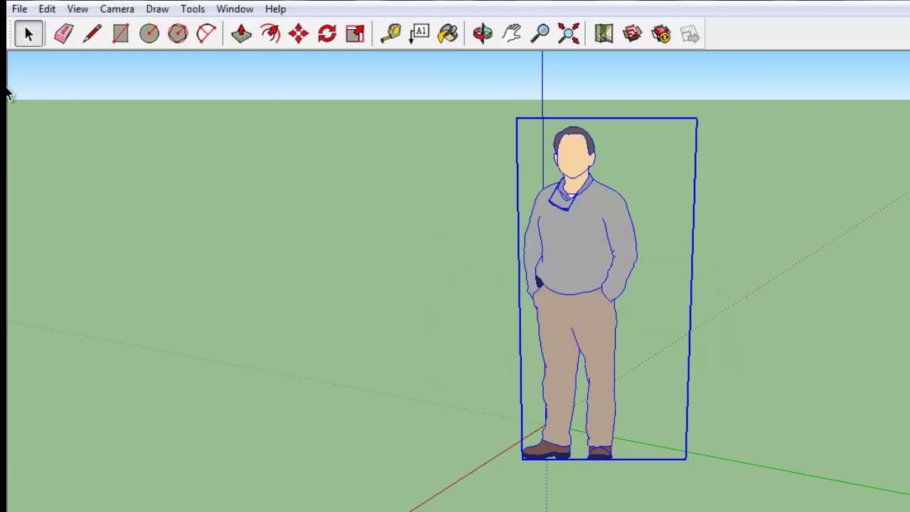
{"action": "left_click", "coordinate": [19, 8]}
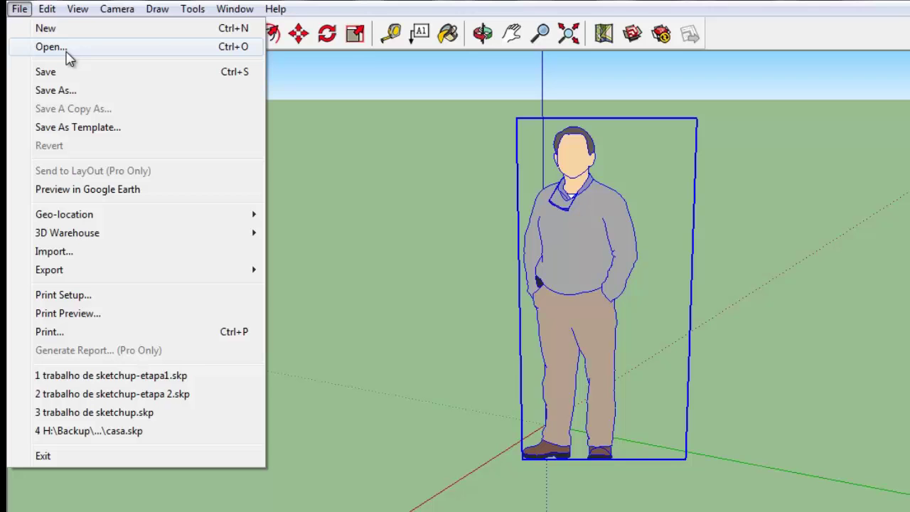
{"action": "left_click", "coordinate": [67, 51]}
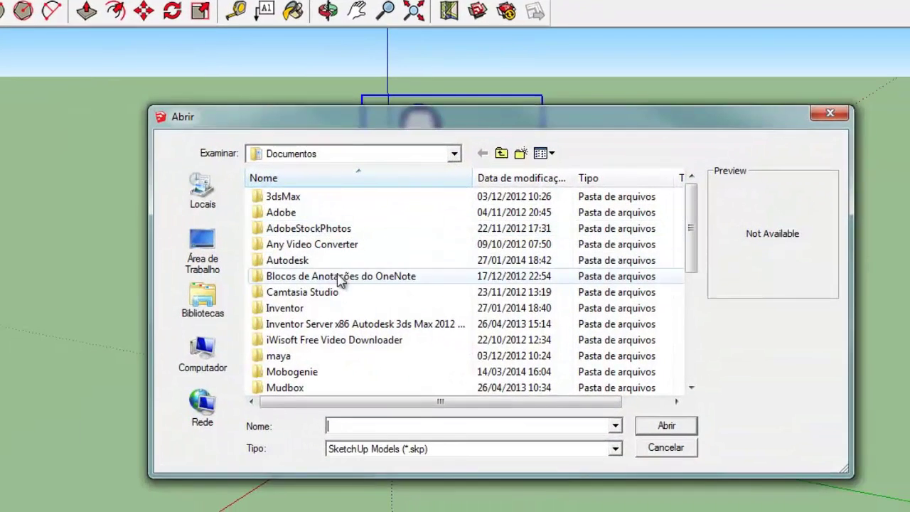
{"action": "left_click_drag", "start_coordinate": [688, 258], "coordinate": [688, 315]}
{"action": "scroll", "coordinate": [439, 340], "scroll_direction": "down", "scroll_amount": 2}
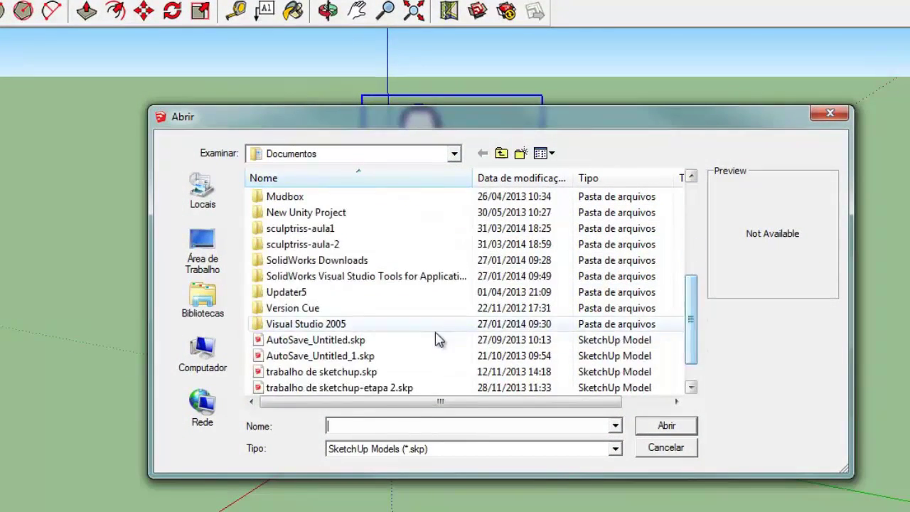
{"action": "left_click", "coordinate": [352, 355]}
{"action": "left_click", "coordinate": [346, 340]}
{"action": "left_click", "coordinate": [352, 355]}
{"action": "scroll", "coordinate": [356, 352], "scroll_direction": "down", "scroll_amount": 1}
{"action": "left_click", "coordinate": [359, 341]}
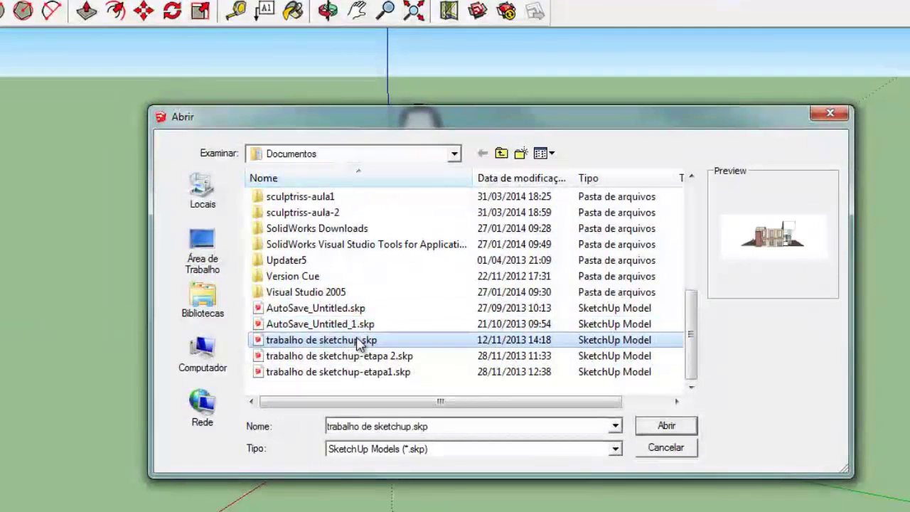
{"action": "left_click", "coordinate": [355, 355]}
{"action": "left_click", "coordinate": [359, 340]}
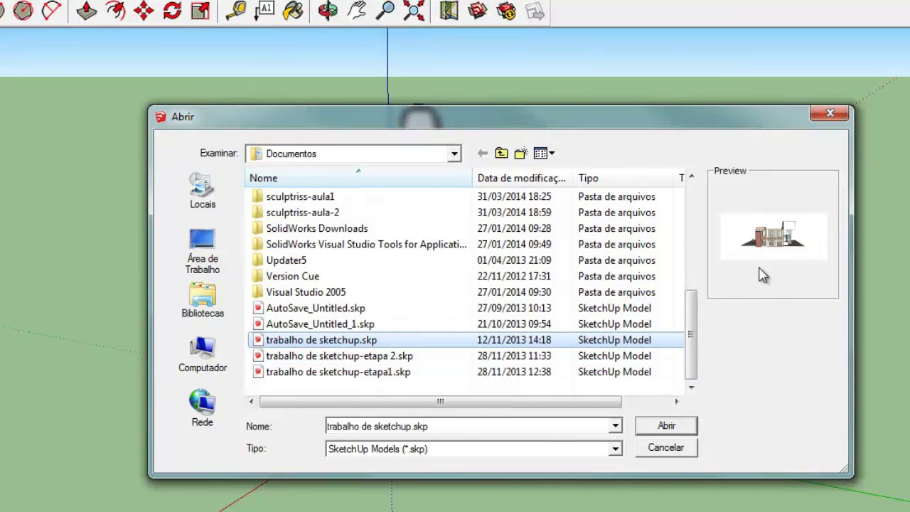
{"action": "left_click", "coordinate": [825, 116]}
Open the Import dialog from the File menu
{"action": "left_click", "coordinate": [14, 26]}
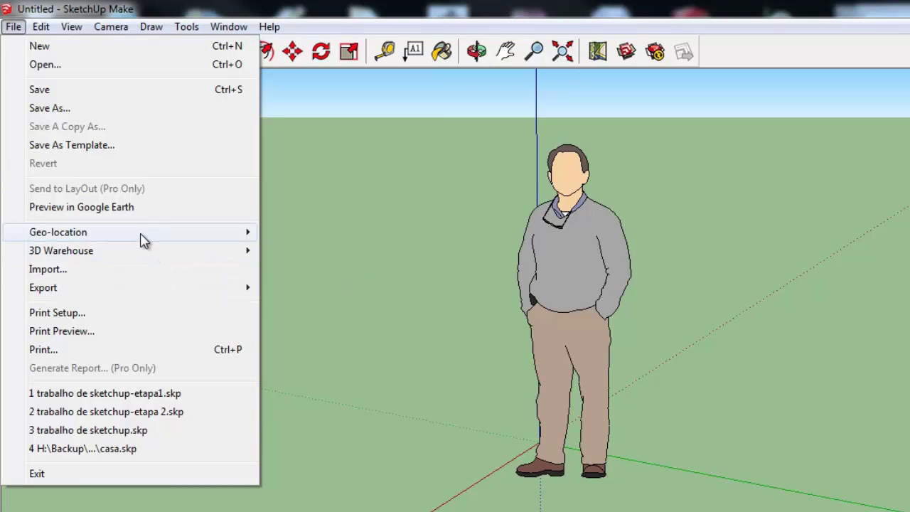
{"action": "mouse_move", "coordinate": [61, 251]}
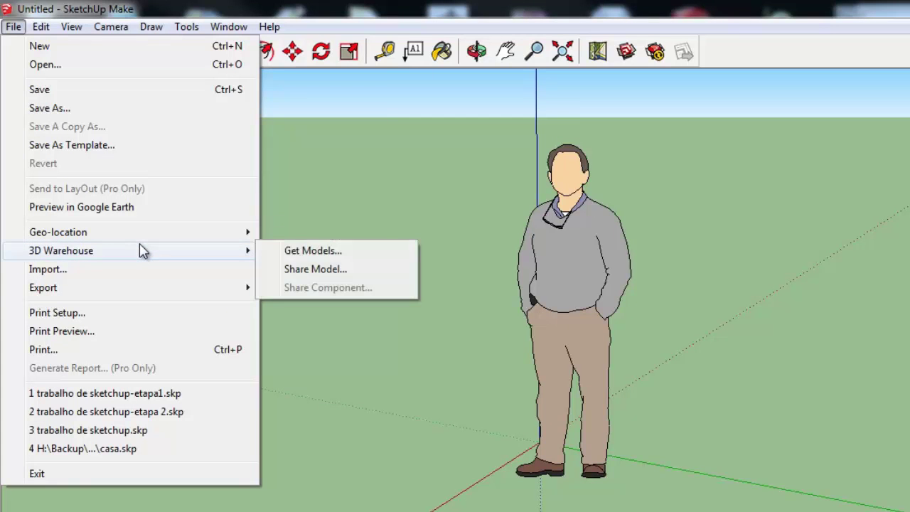
{"action": "left_click", "coordinate": [75, 270]}
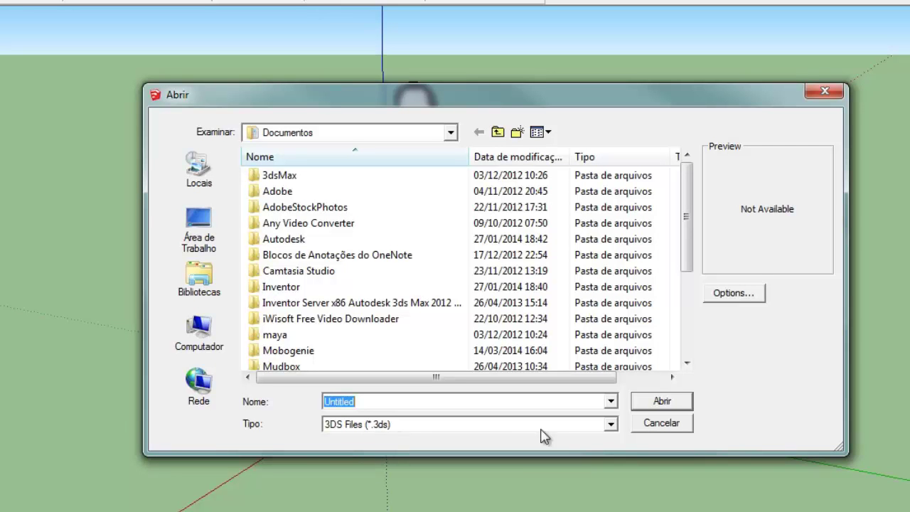
Set the import file type to 3DS Files (*.3ds), then cancel without importing
{"action": "left_click", "coordinate": [610, 425]}
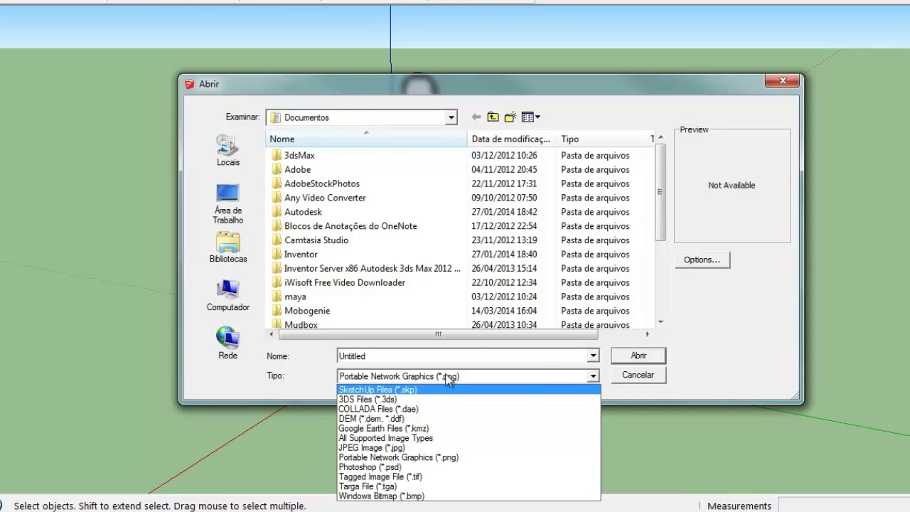
{"action": "left_click", "coordinate": [399, 399]}
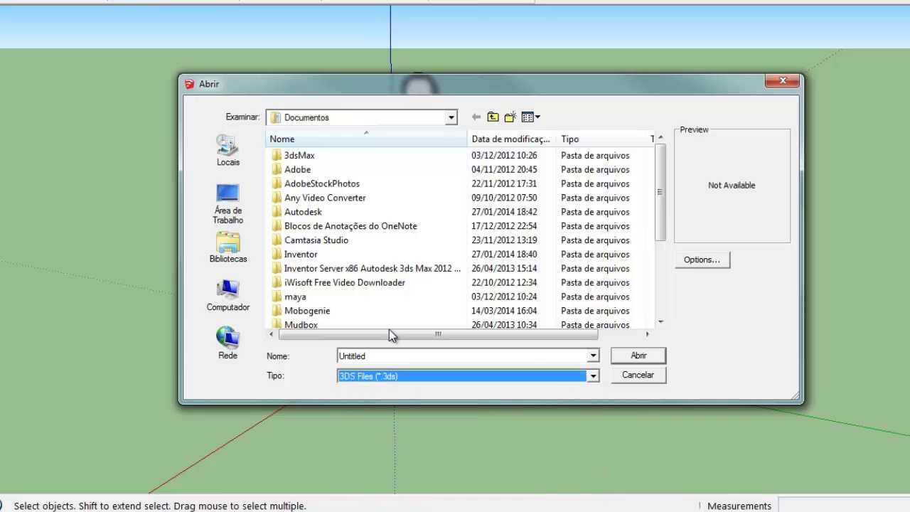
{"action": "mouse_move", "coordinate": [661, 230]}
{"action": "left_mouse_down"}
{"action": "mouse_move", "coordinate": [660, 302]}
{"action": "mouse_move", "coordinate": [661, 293]}
{"action": "left_mouse_up"}
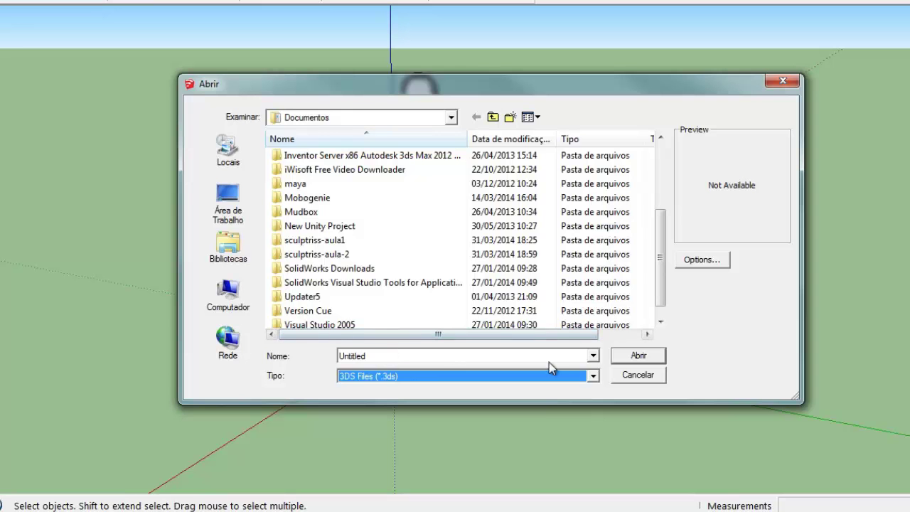
{"action": "left_click", "coordinate": [636, 377]}
{"action": "left_click", "coordinate": [3, 19]}
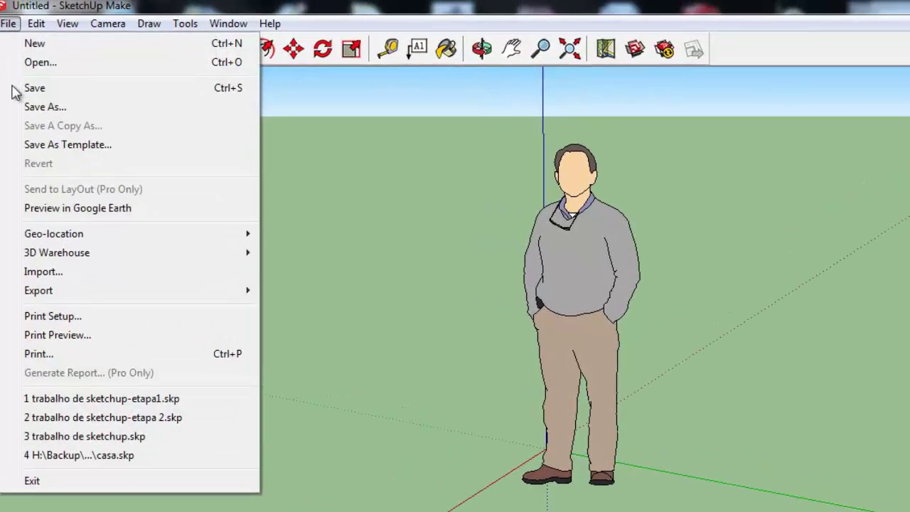
{"action": "mouse_move", "coordinate": [44, 297]}
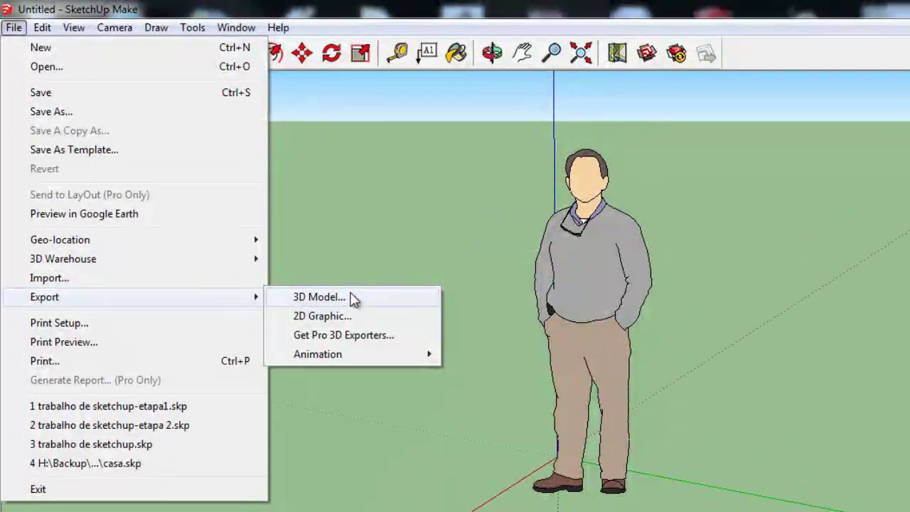
{"action": "left_click", "coordinate": [353, 299]}
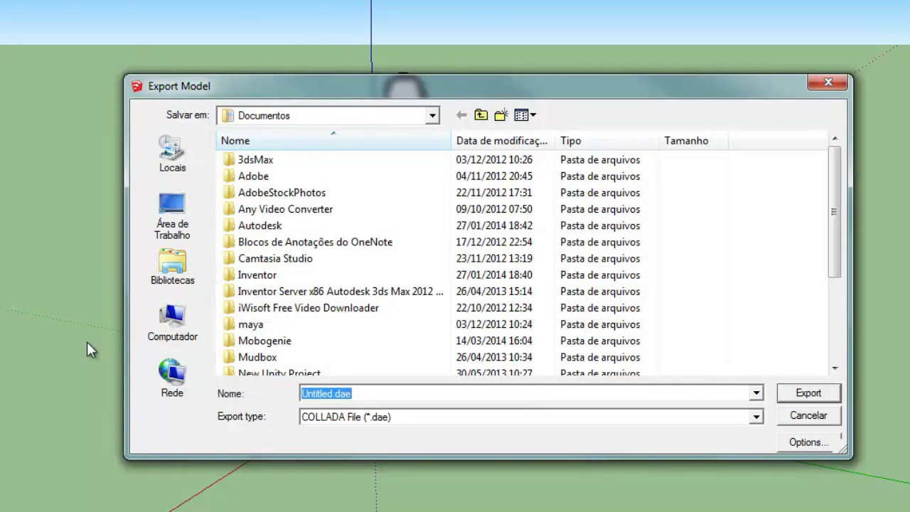
{"action": "left_click", "coordinate": [756, 417]}
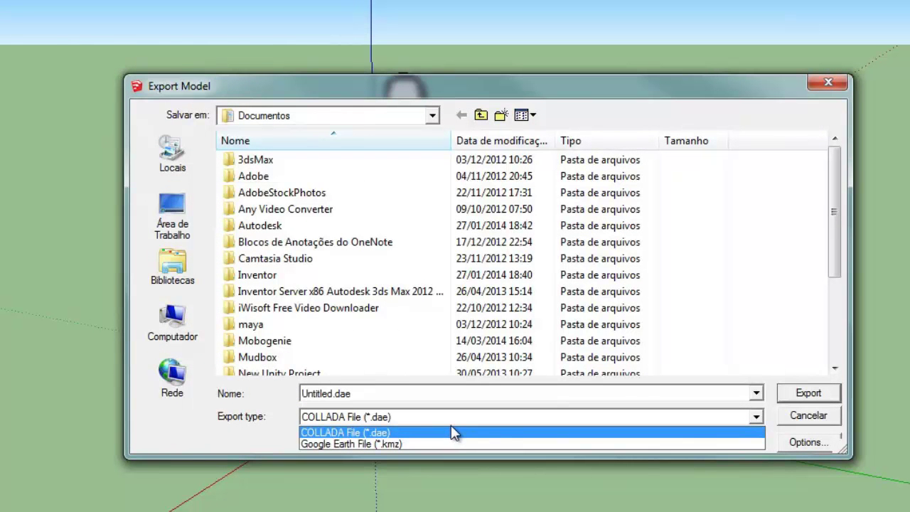
{"action": "left_click", "coordinate": [796, 421]}
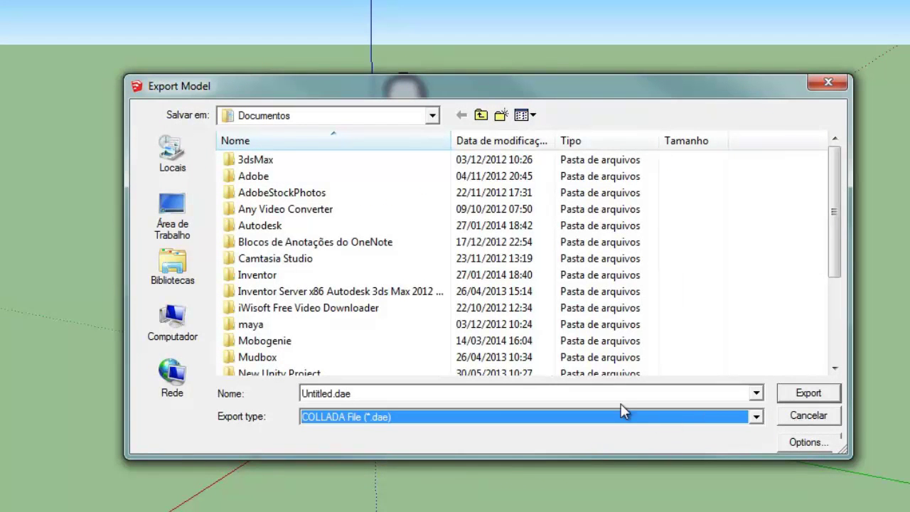
{"action": "left_click", "coordinate": [780, 417]}
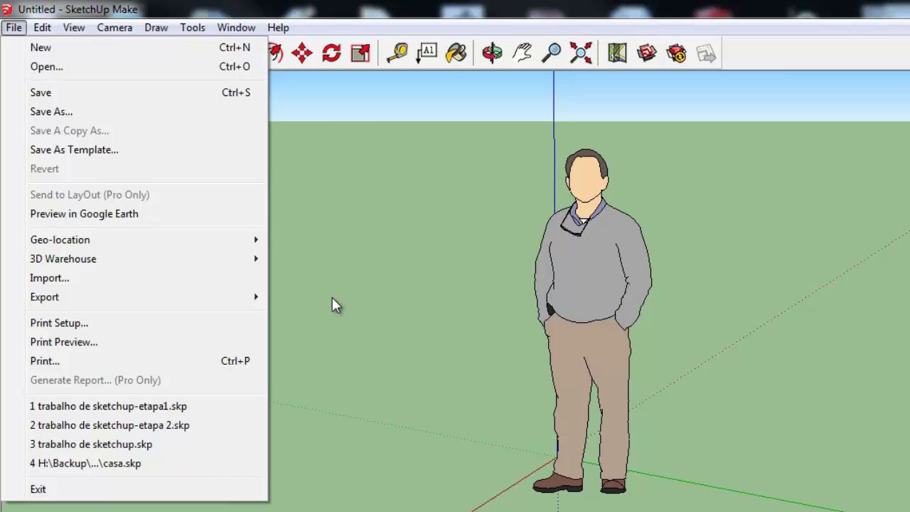
Close the File menu and bring up the Window menu's panel list
{"action": "left_click", "coordinate": [333, 250]}
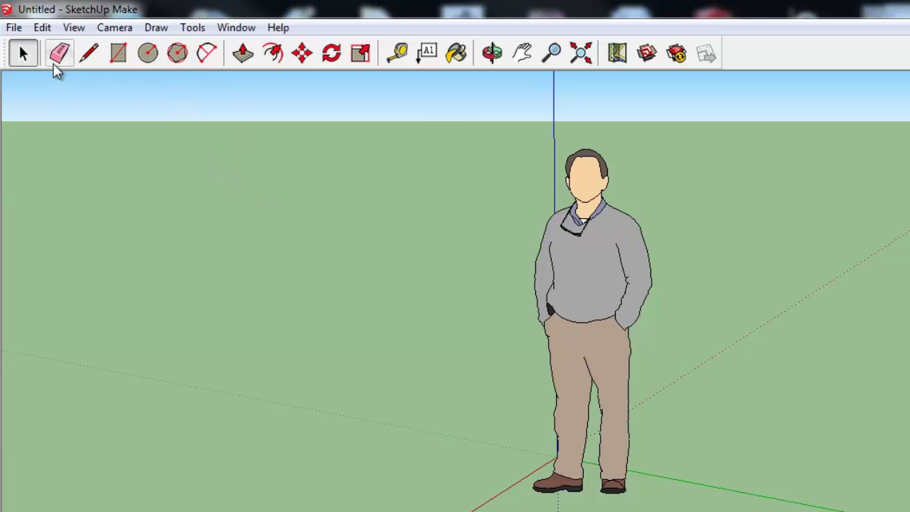
{"action": "left_click", "coordinate": [242, 32]}
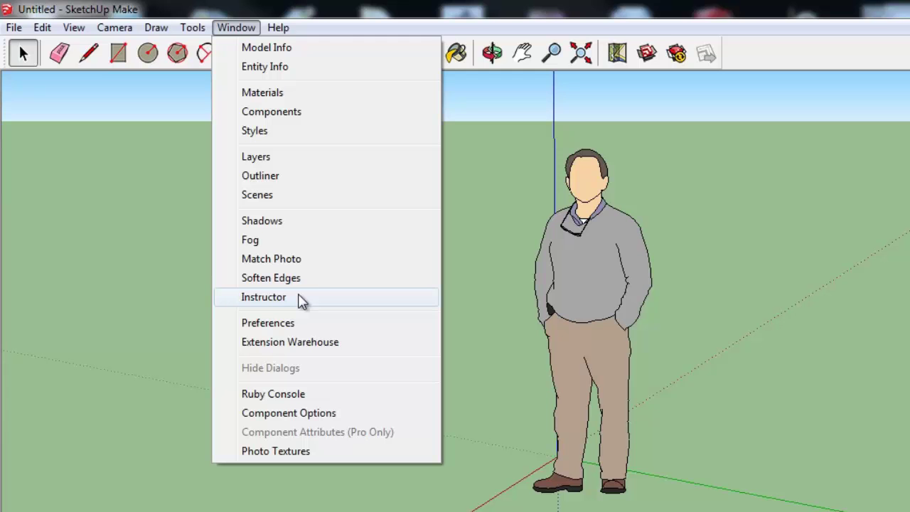
Show Window > Instructor and view its help for the Eraser, Rectangle and Circle tools
{"action": "left_click", "coordinate": [298, 297]}
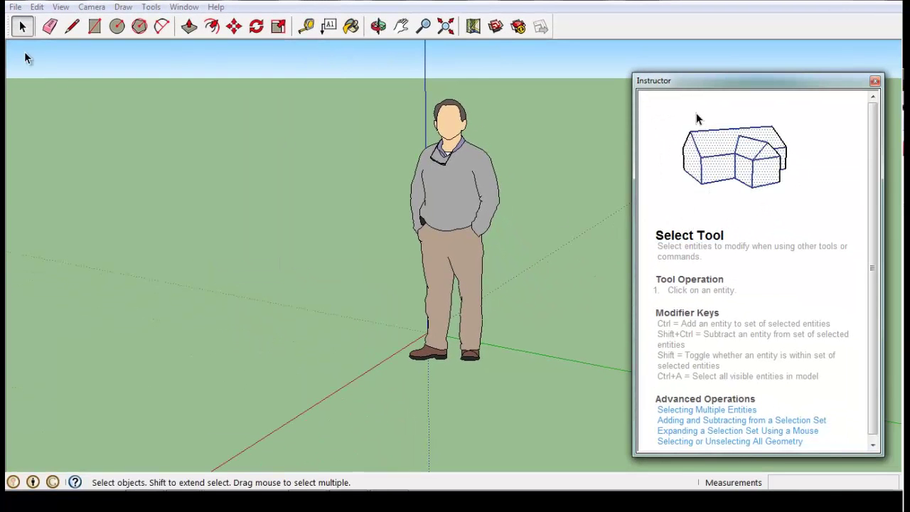
{"action": "left_click", "coordinate": [50, 27]}
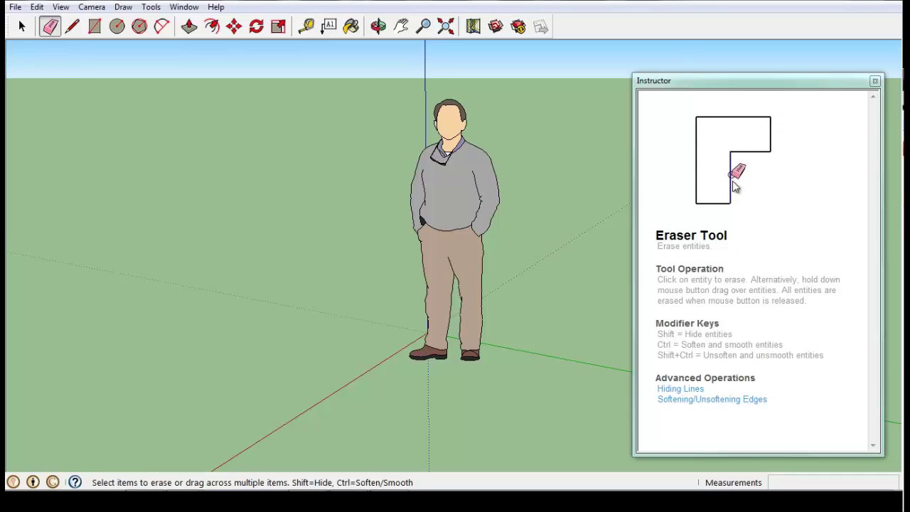
{"action": "left_click", "coordinate": [97, 34]}
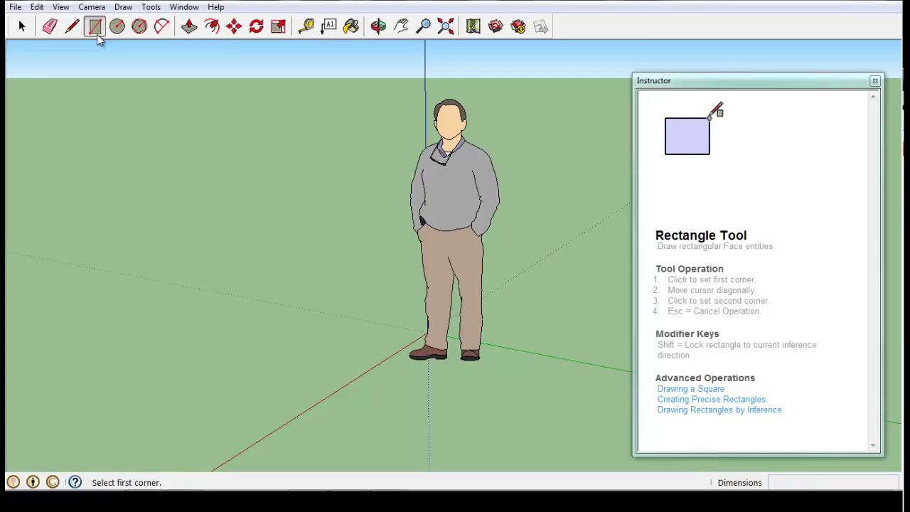
{"action": "left_click", "coordinate": [125, 30]}
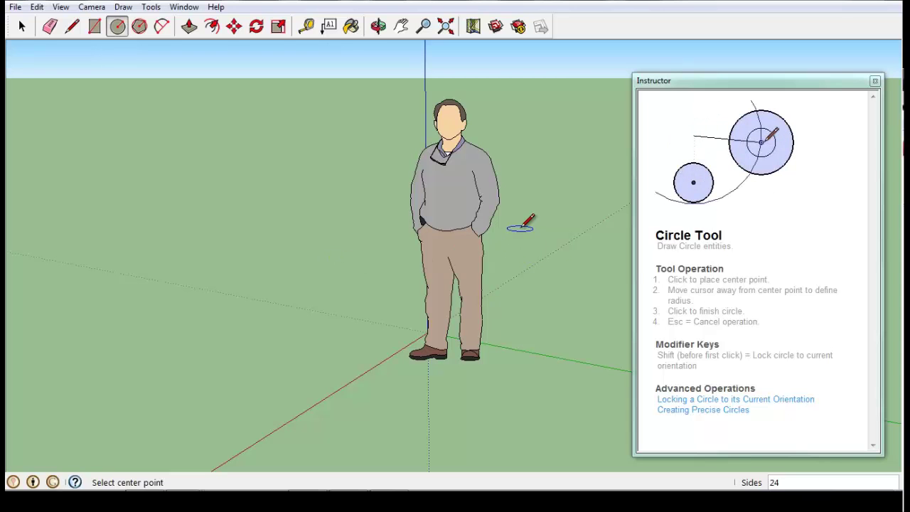
Close and reopen the Instructor from the Window menu, then activate the Select tool to show its guide
{"action": "left_click", "coordinate": [875, 81]}
{"action": "left_click", "coordinate": [183, 7]}
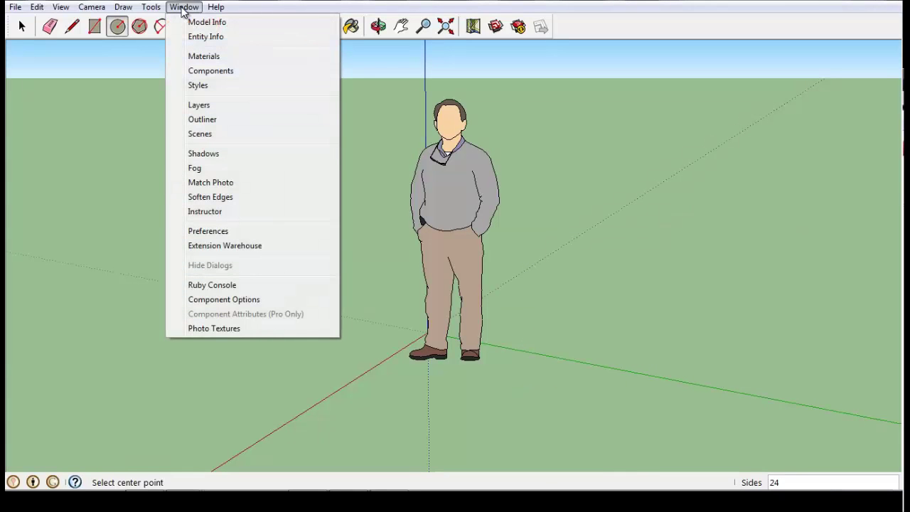
{"action": "left_click", "coordinate": [204, 211]}
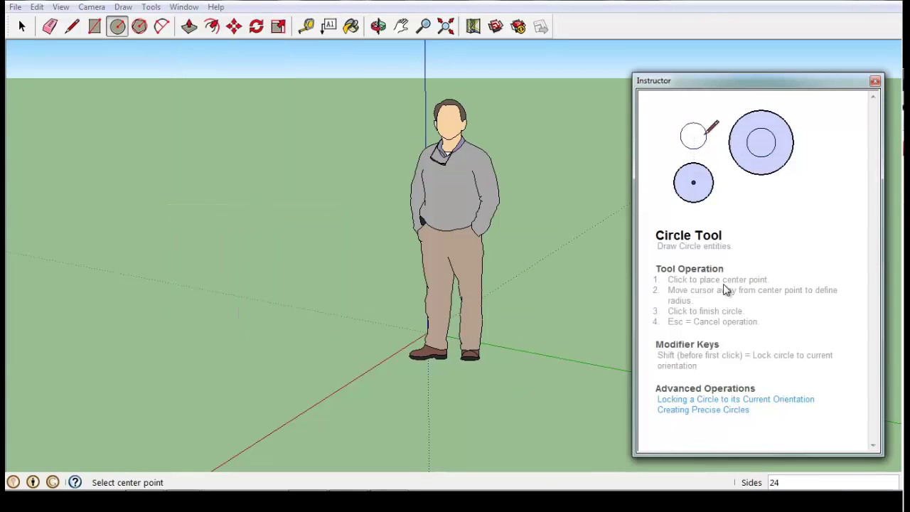
{"action": "left_click", "coordinate": [22, 27]}
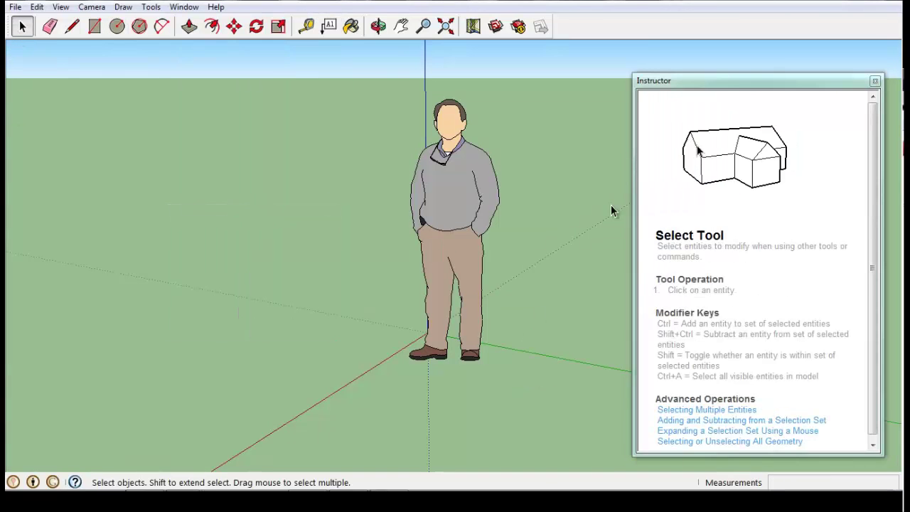